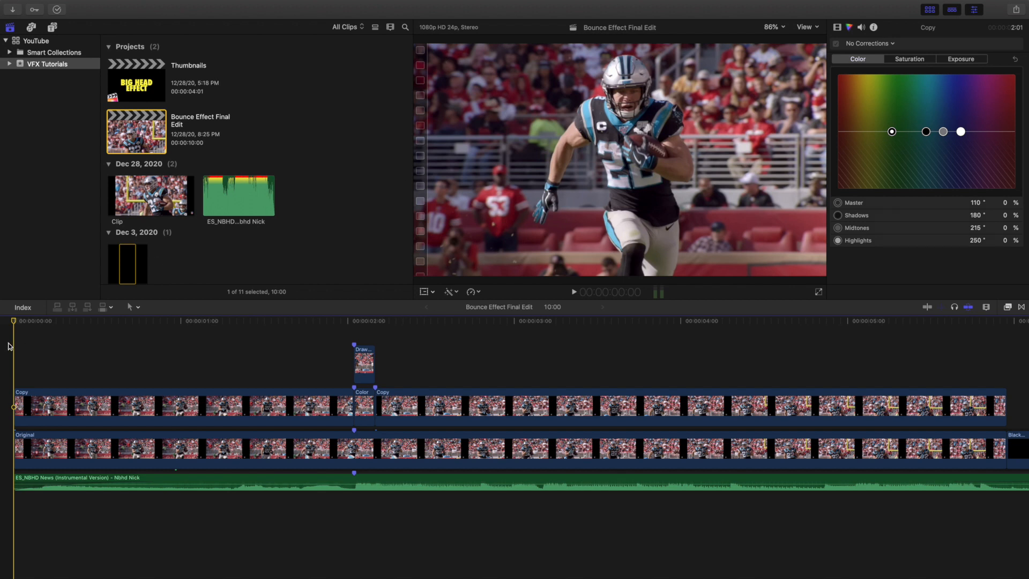
- Play the project from the start to preview the bounce moment, then return to the beginning
key(space)
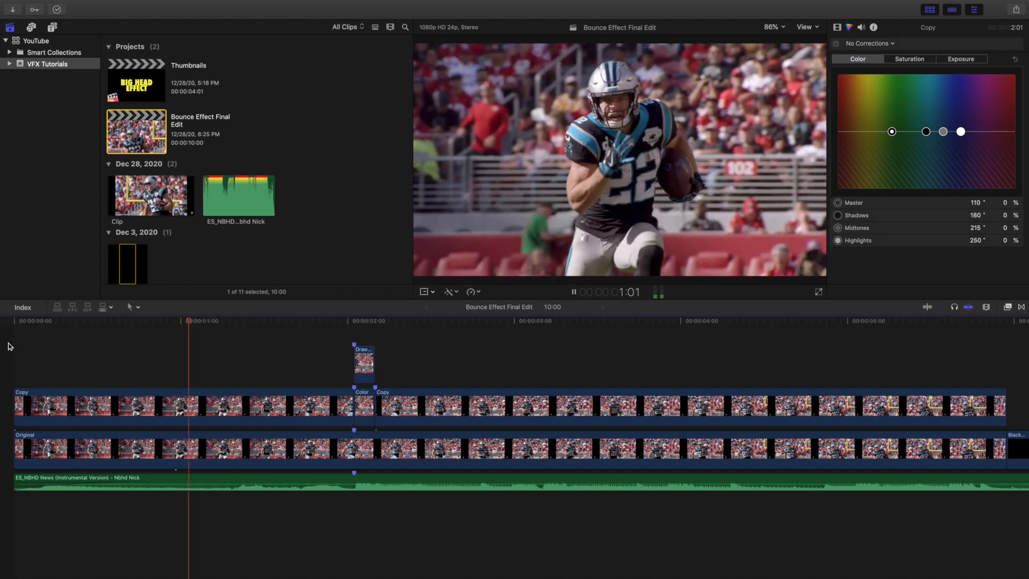
key(space)
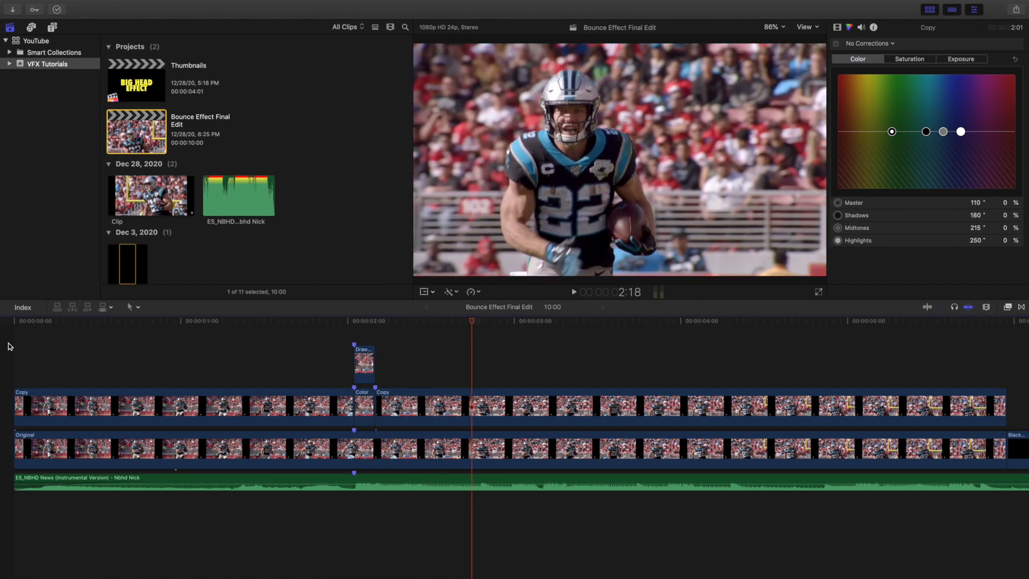
key(Home)
key(space)
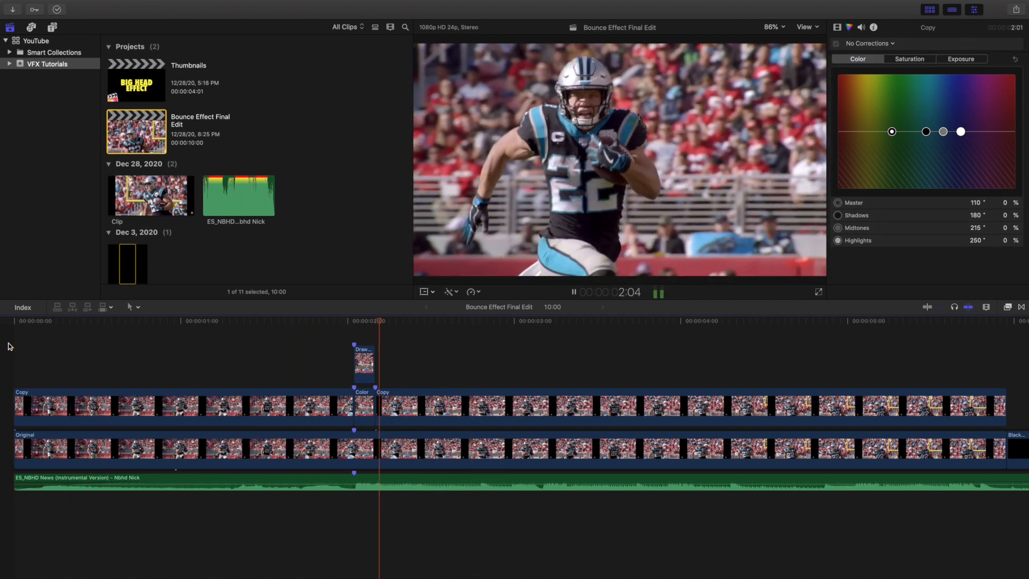
key(space)
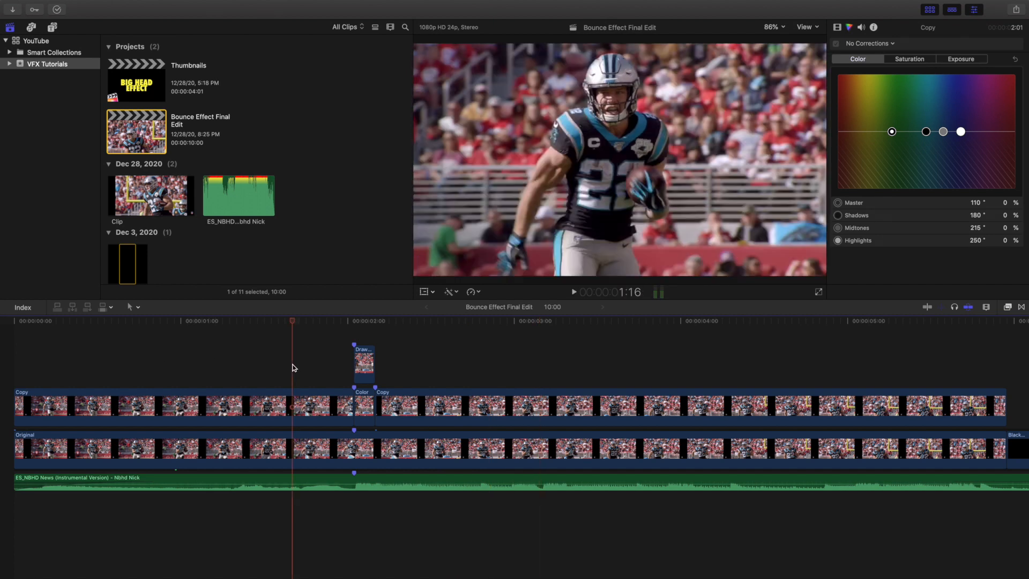
key(space)
key(space)
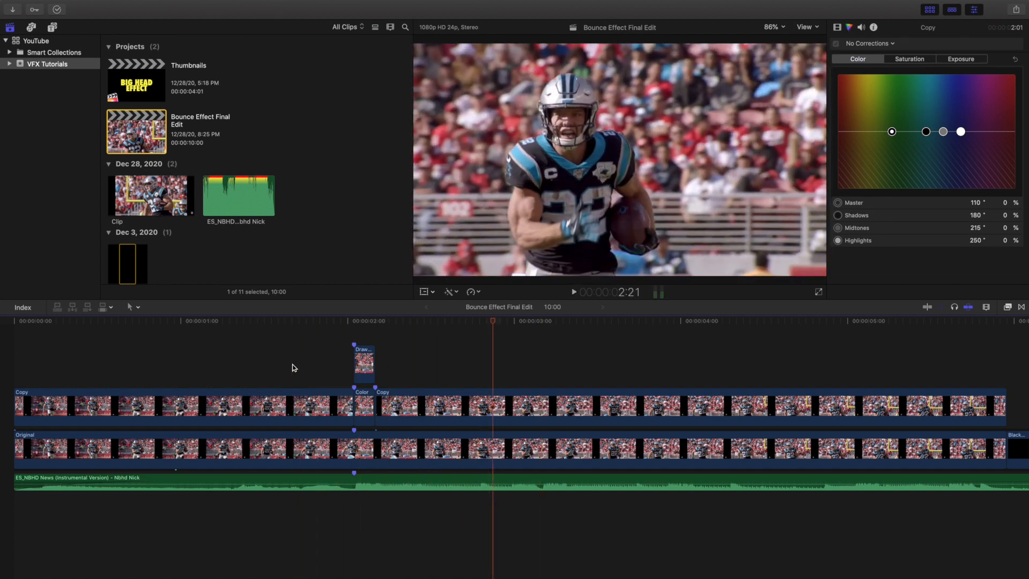
key(Home)
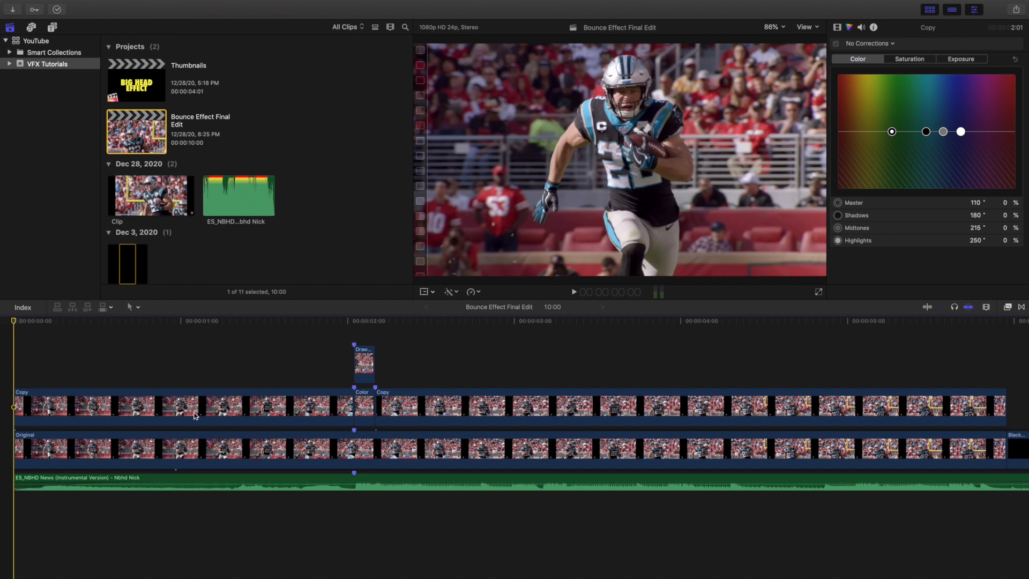
- Compare the Original clip against the first Copy clip by toggling the Copy off and on
click(132, 443)
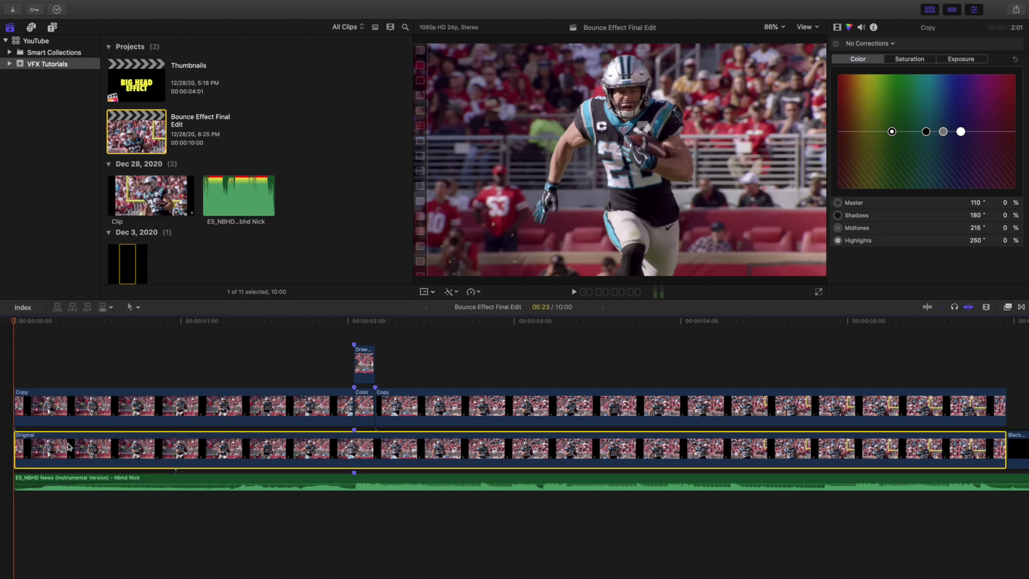
click(68, 414)
key(v)
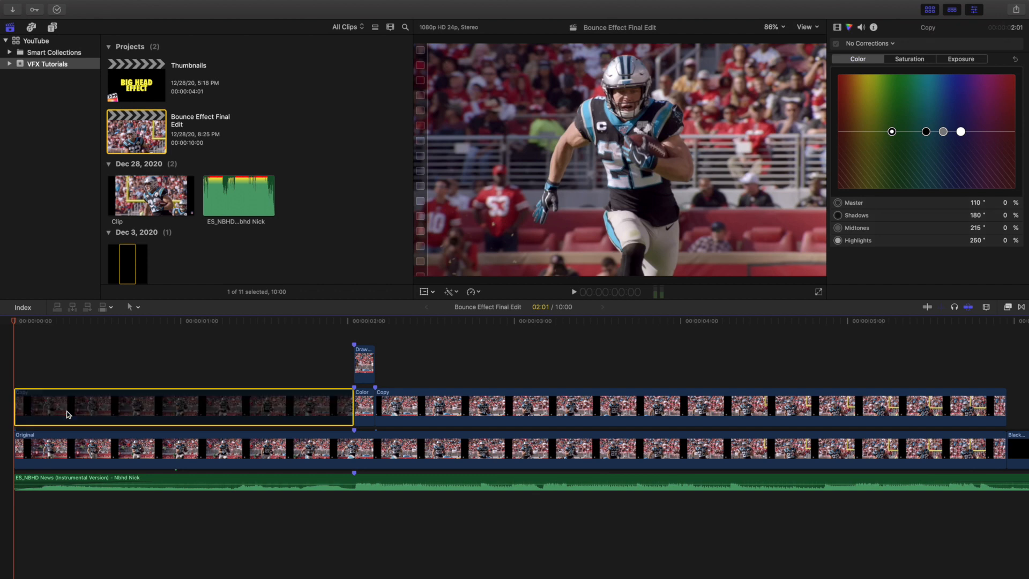
key(v)
key(v)
key(v)
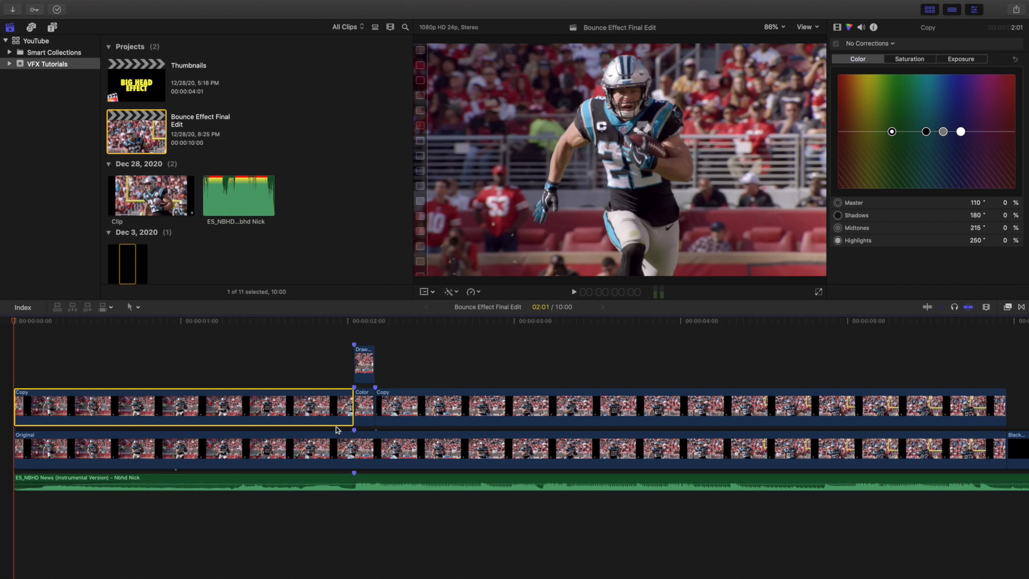
key(v)
key(v)
key(v)
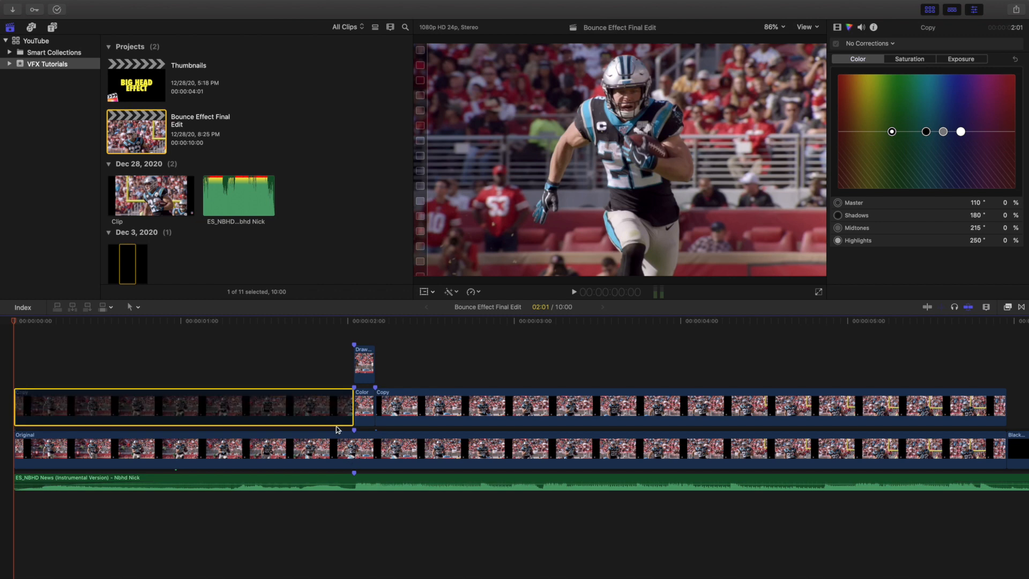
key(v)
key(v)
key(v)
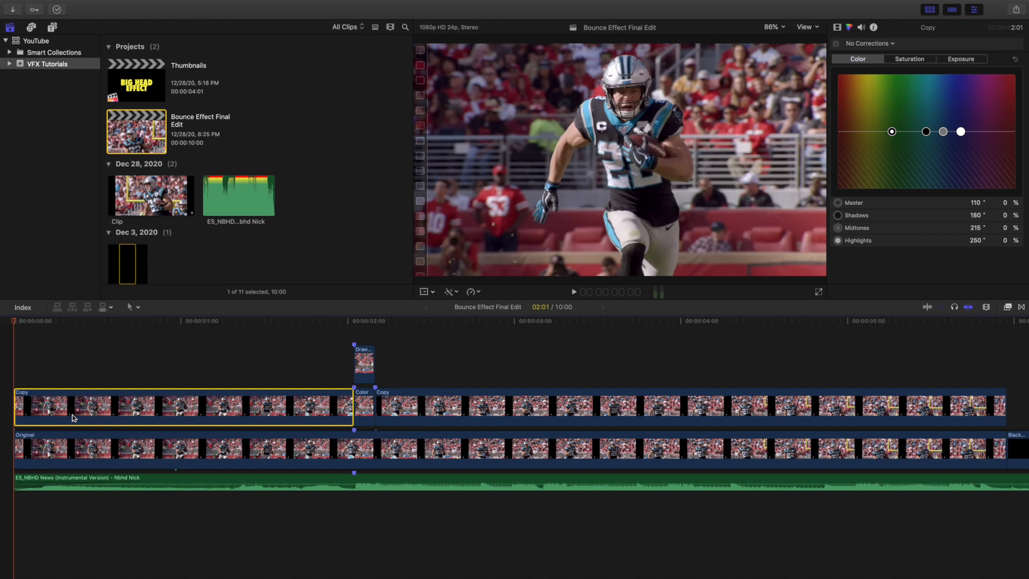
- Review the Original and post-effect Copy clips, then move the playhead to the cutout frame at 2:01
click(111, 443)
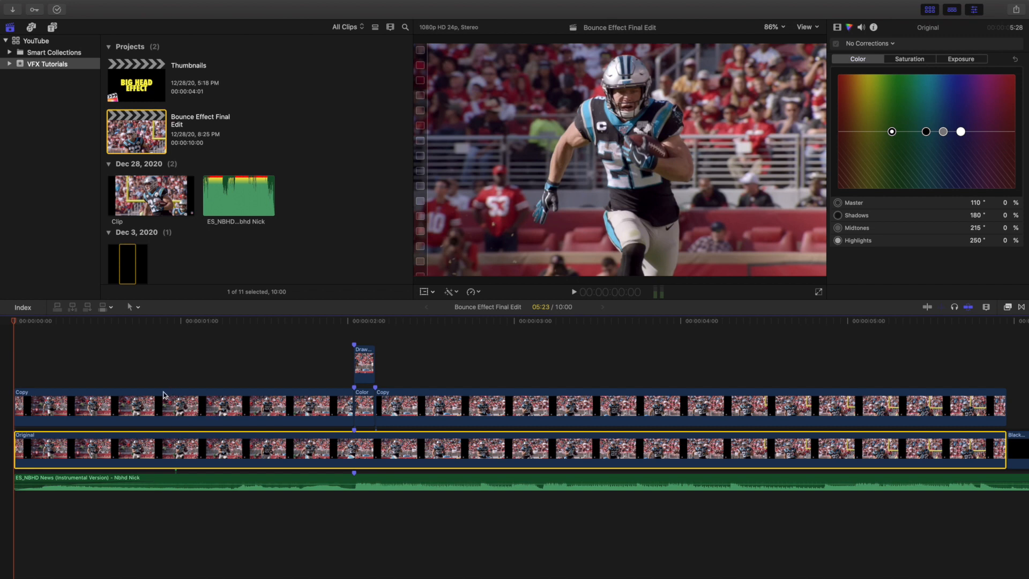
click(149, 402)
click(400, 402)
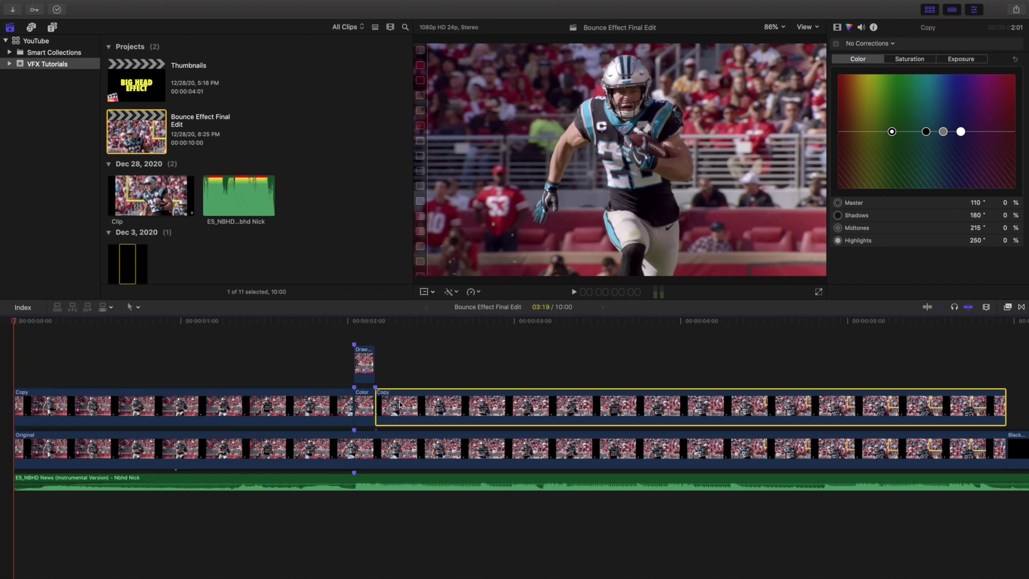
click(369, 438)
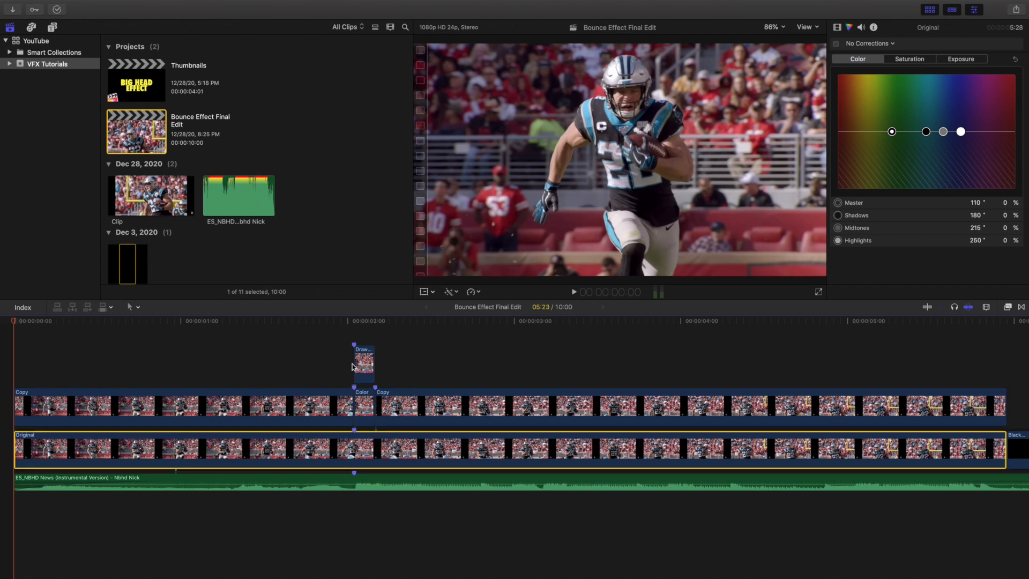
click(357, 336)
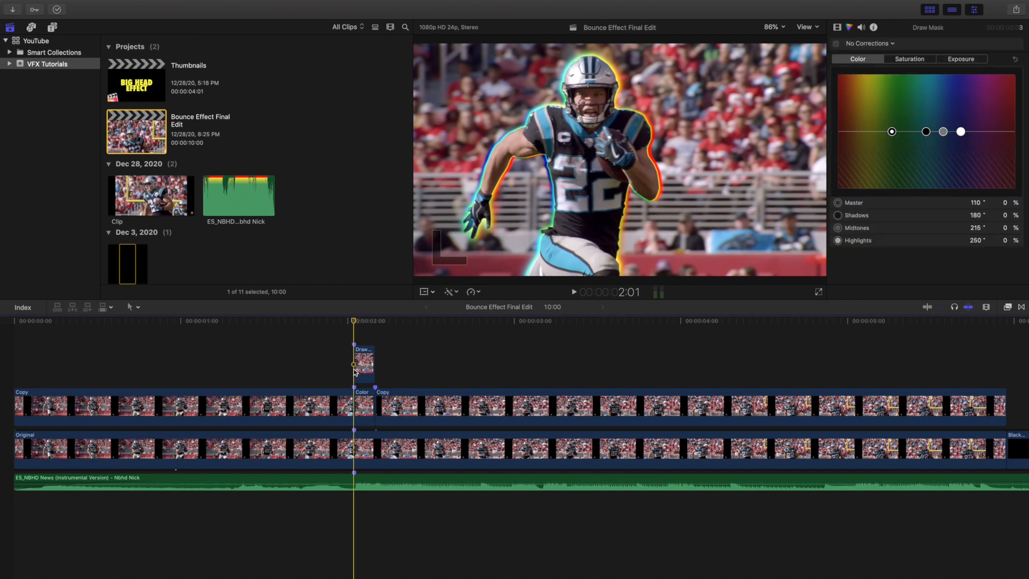
- Show the Color clip's Color Board, Focus and Prism effects in the Video inspector, then reselect Draw Mask
click(363, 356)
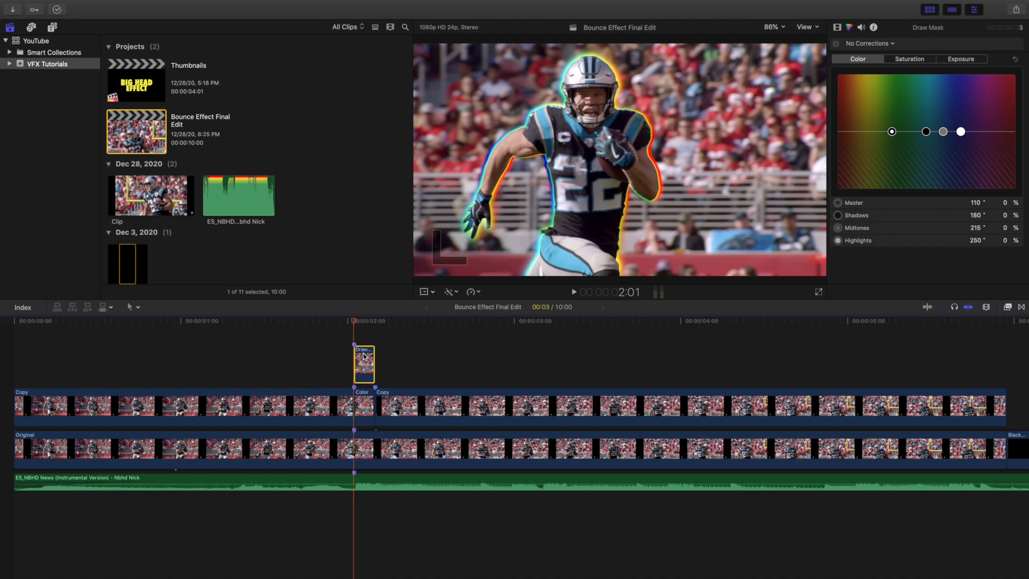
click(836, 27)
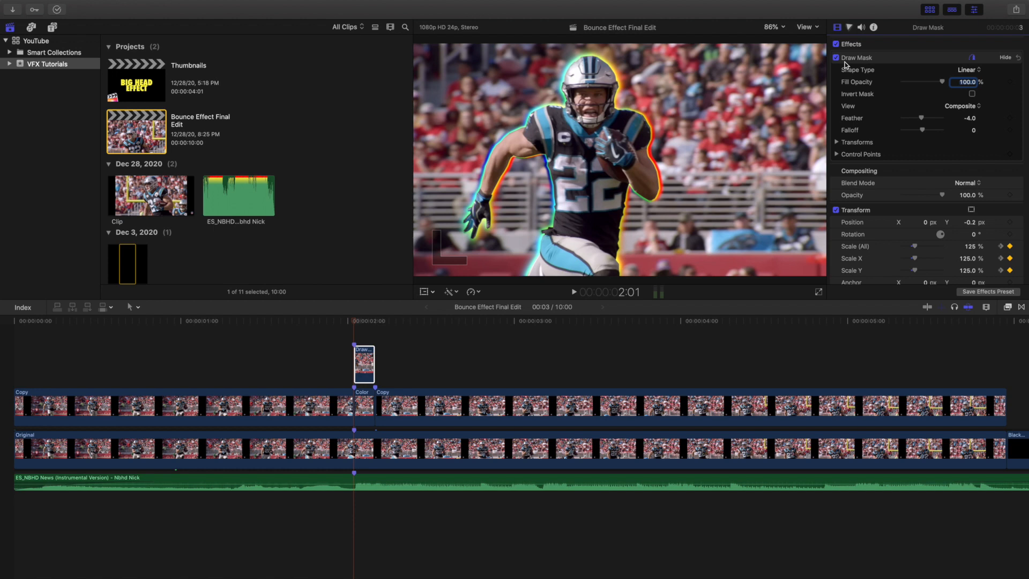
click(364, 408)
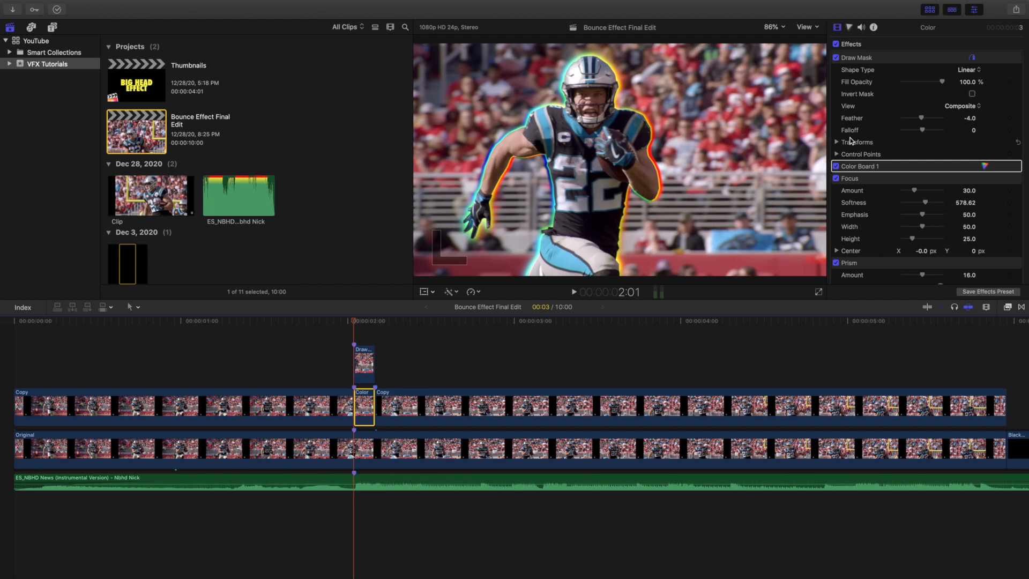
mouse_move(884, 167)
scroll(859, 186, down, 5)
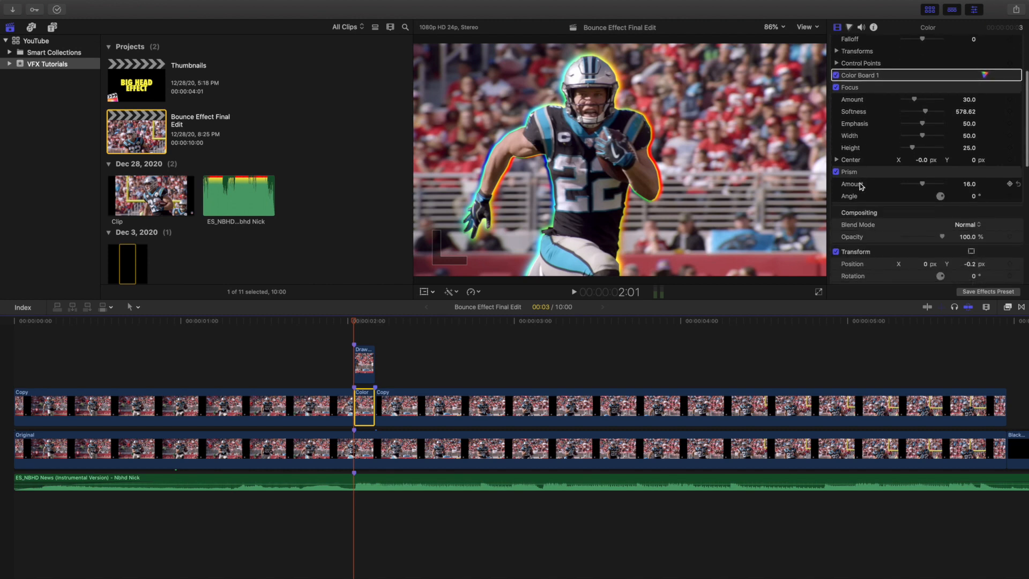
scroll(860, 182, down, 1)
scroll(859, 183, down, 1)
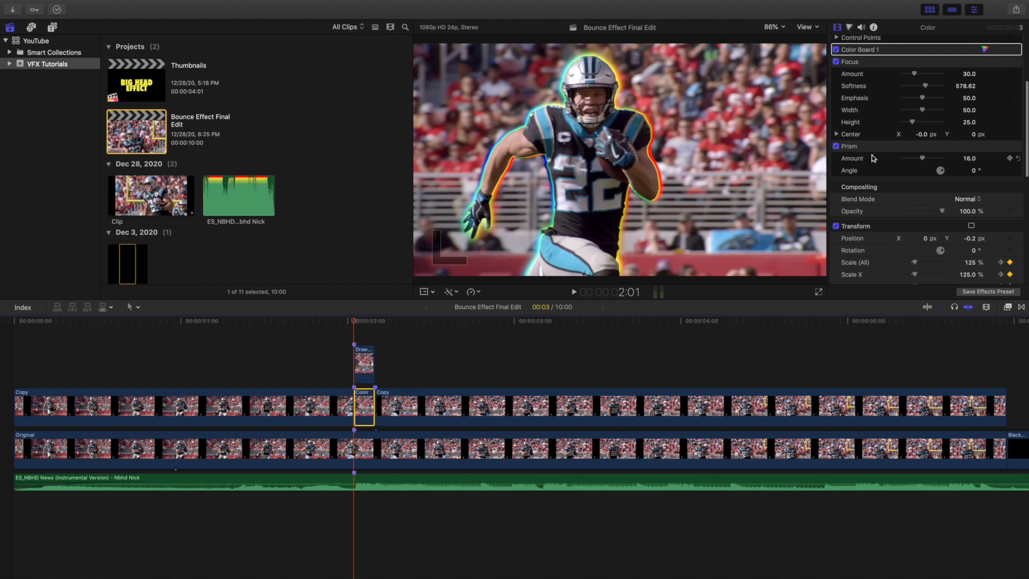
scroll(871, 164, up, 5)
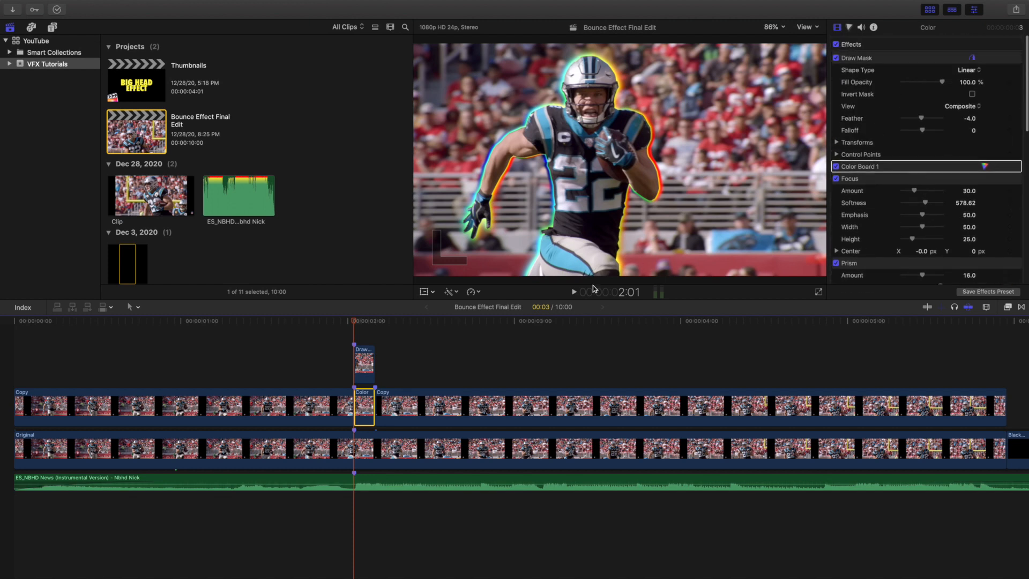
click(364, 358)
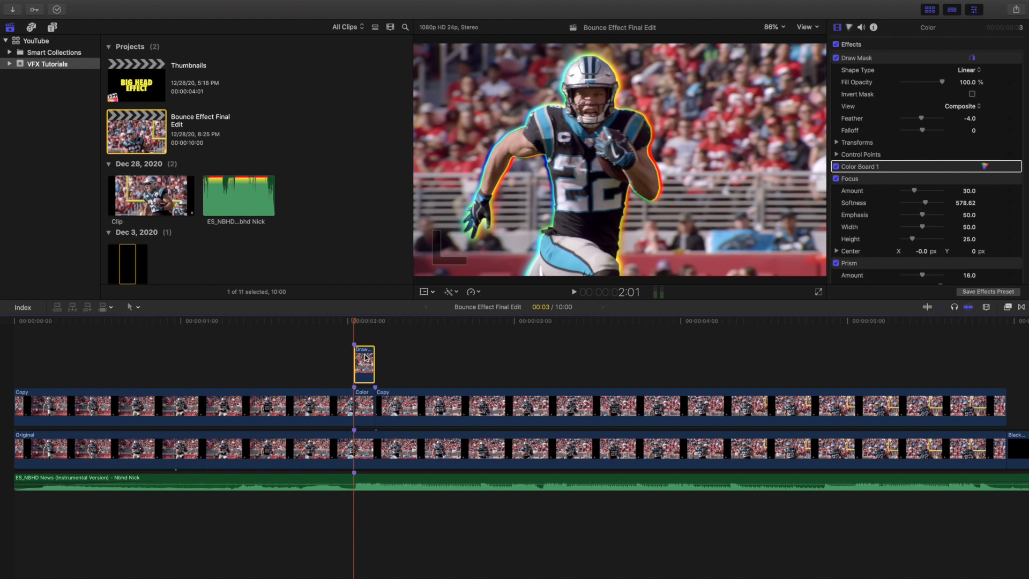
- Display the Draw Mask clip's mask, compositing and 125% scale settings at 2:01
click(364, 358)
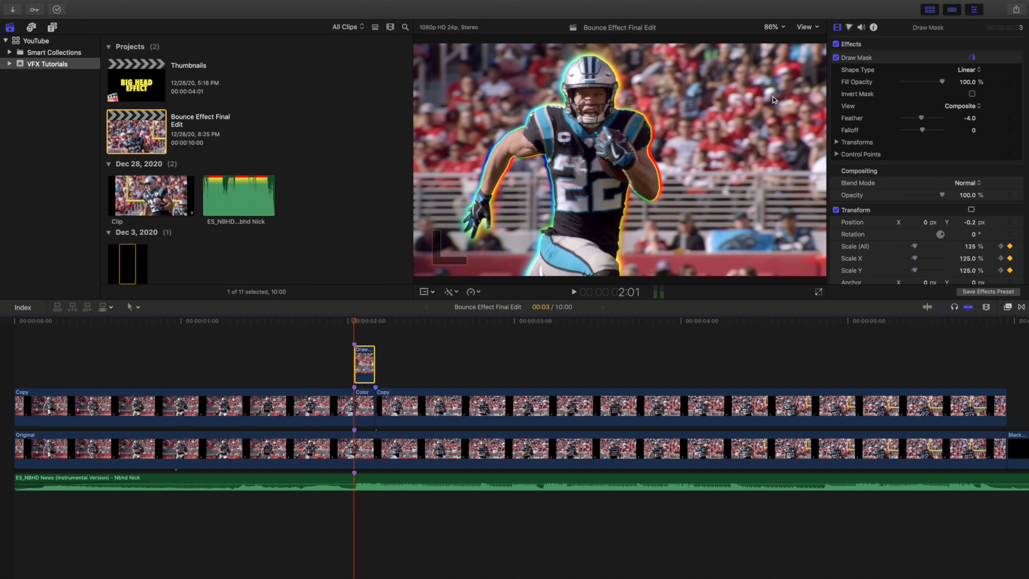
- Reveal the mask outline points and browse the mask effects in the effects library
click(873, 61)
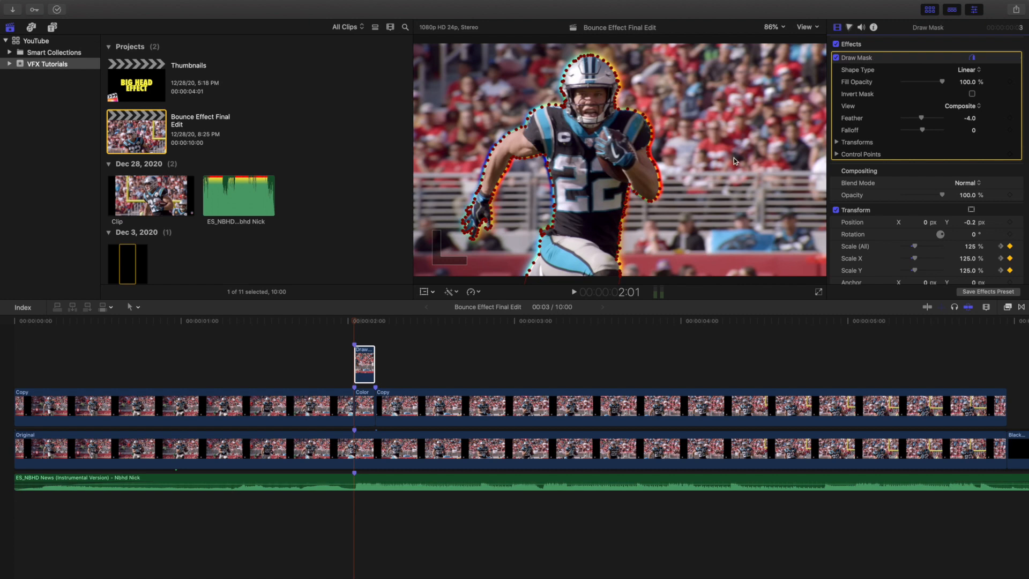
click(1009, 307)
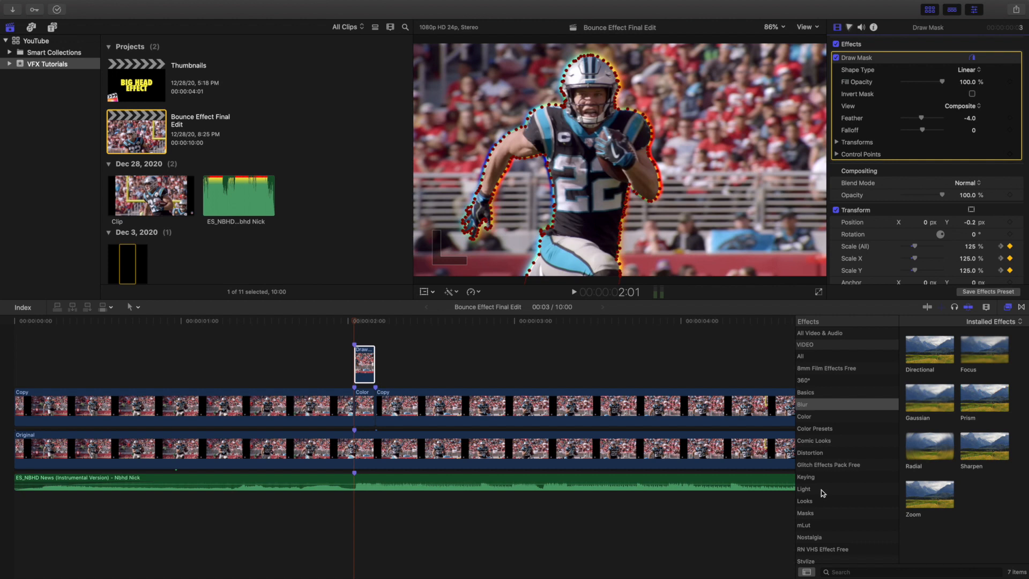
click(820, 515)
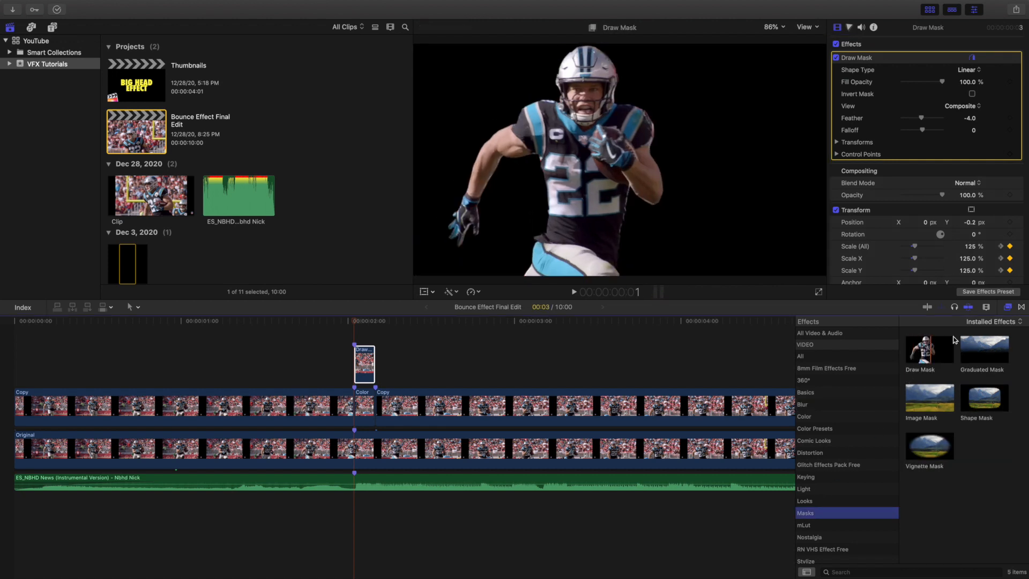
click(1014, 306)
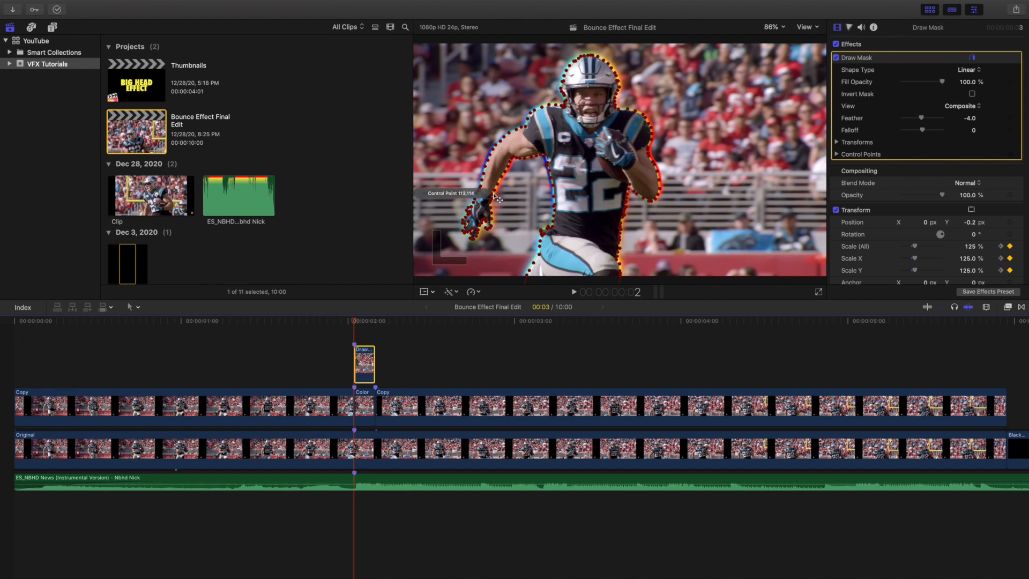
- Select the Color layer clip, then the masked player clip to list its Draw Mask, Color Board, Focus and Prism effects
click(363, 404)
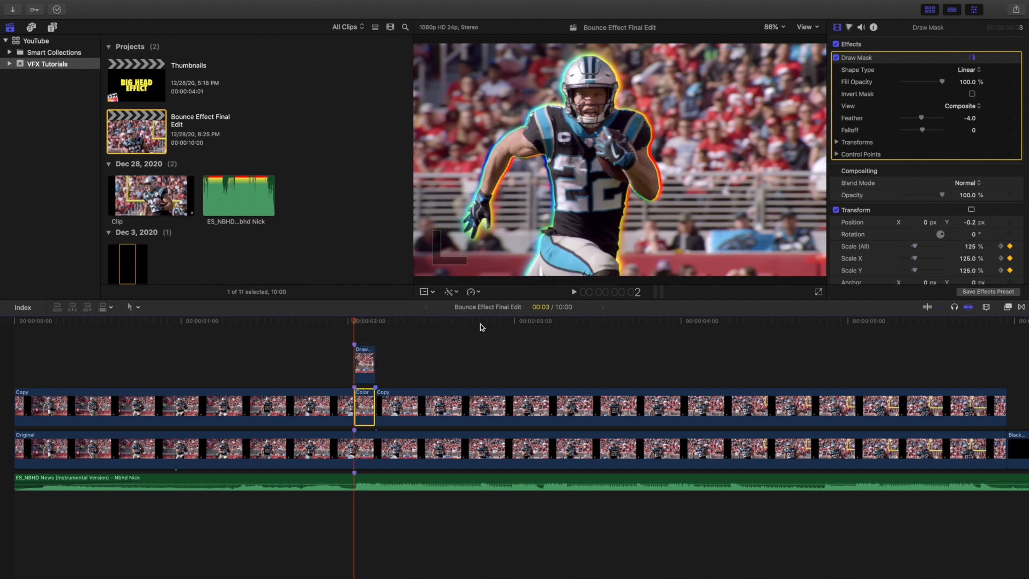
click(366, 358)
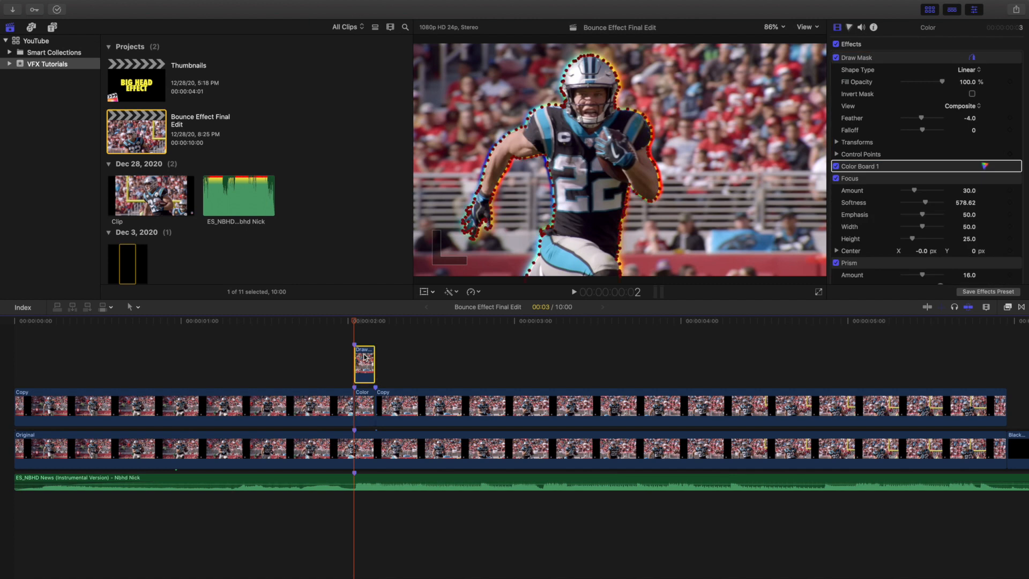
click(364, 399)
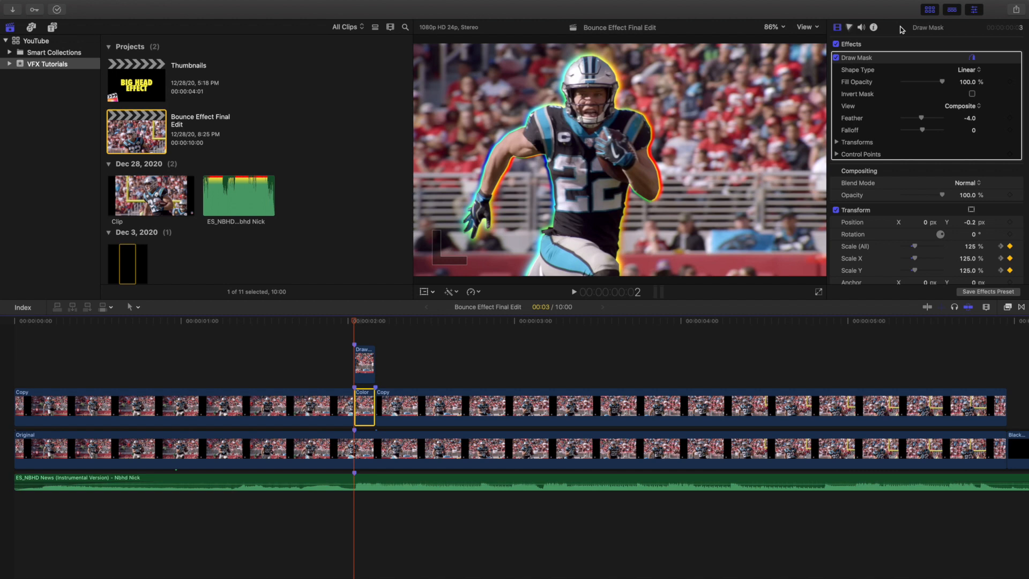
scroll(884, 114, down, 2)
scroll(885, 115, down, 2)
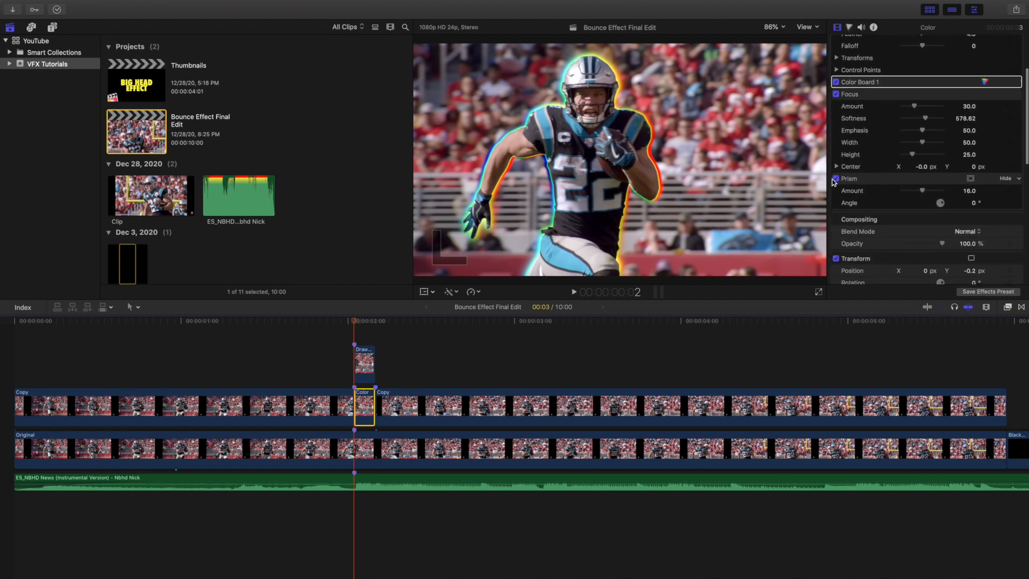
click(1007, 306)
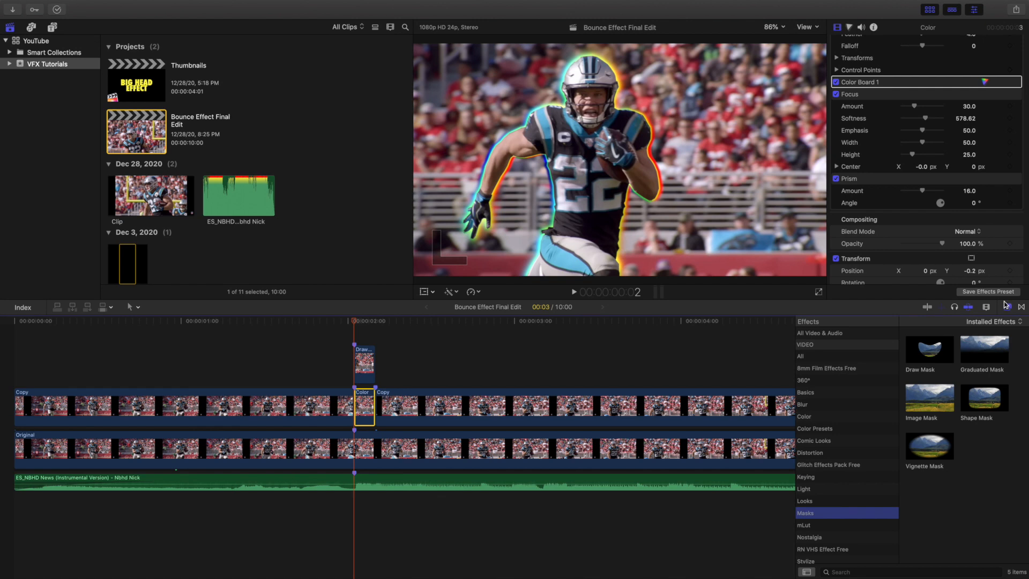
click(827, 404)
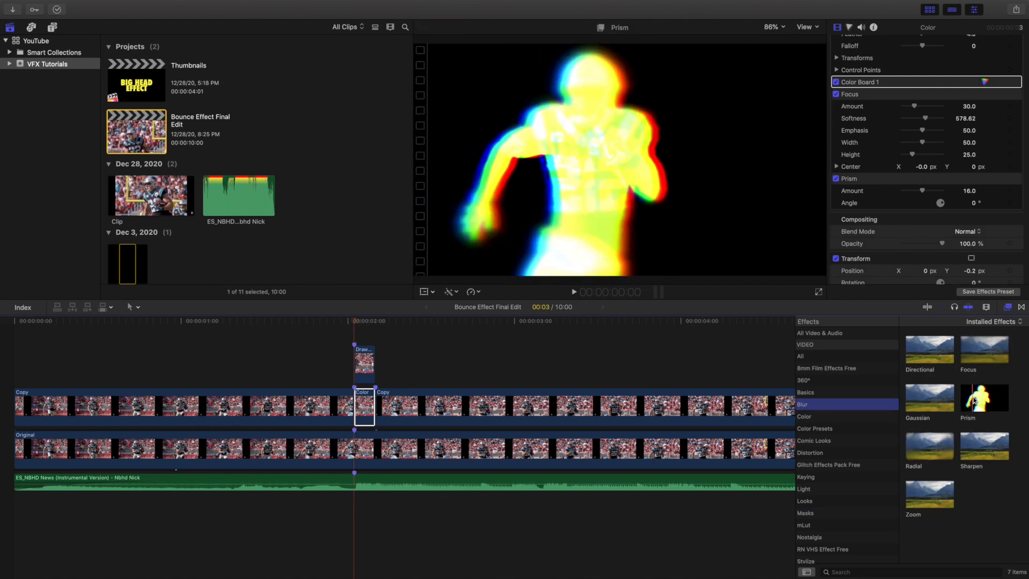
click(1009, 308)
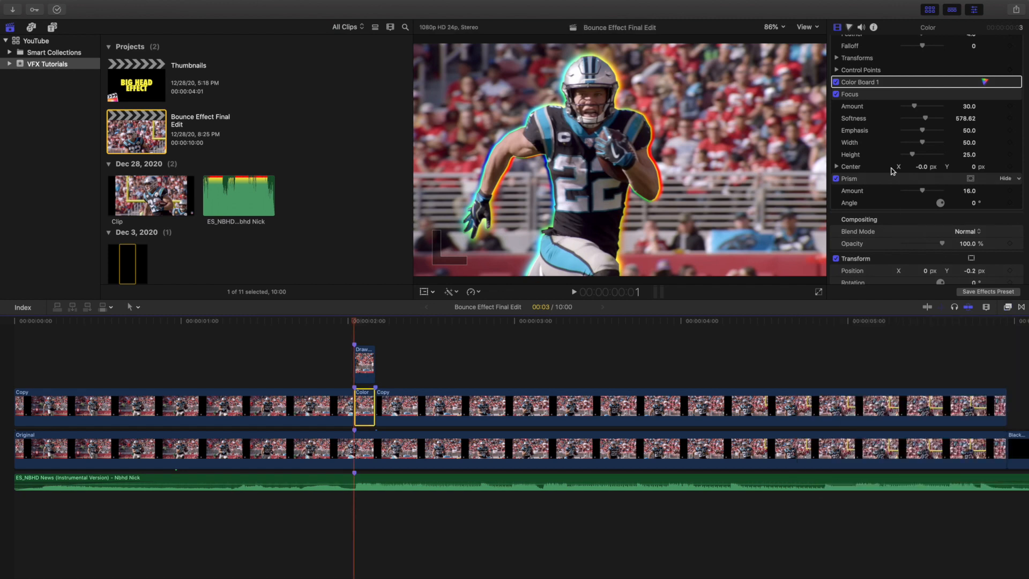
scroll(875, 168, up, 2)
scroll(874, 168, up, 2)
scroll(875, 168, up, 1)
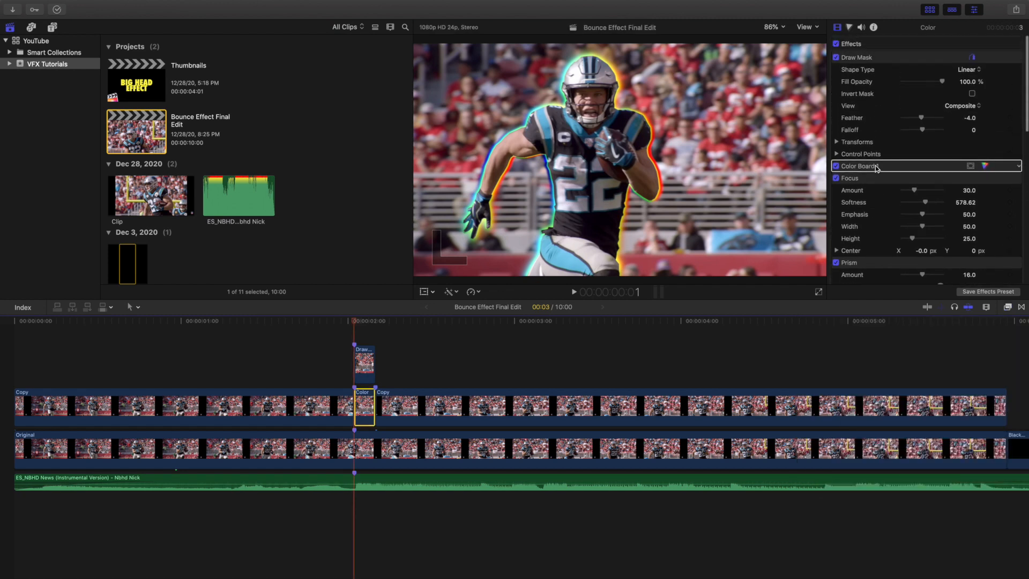
- Check Color Board 1's Exposure, Saturation and Color tabs, then reselect the Draw Mask clip
click(849, 28)
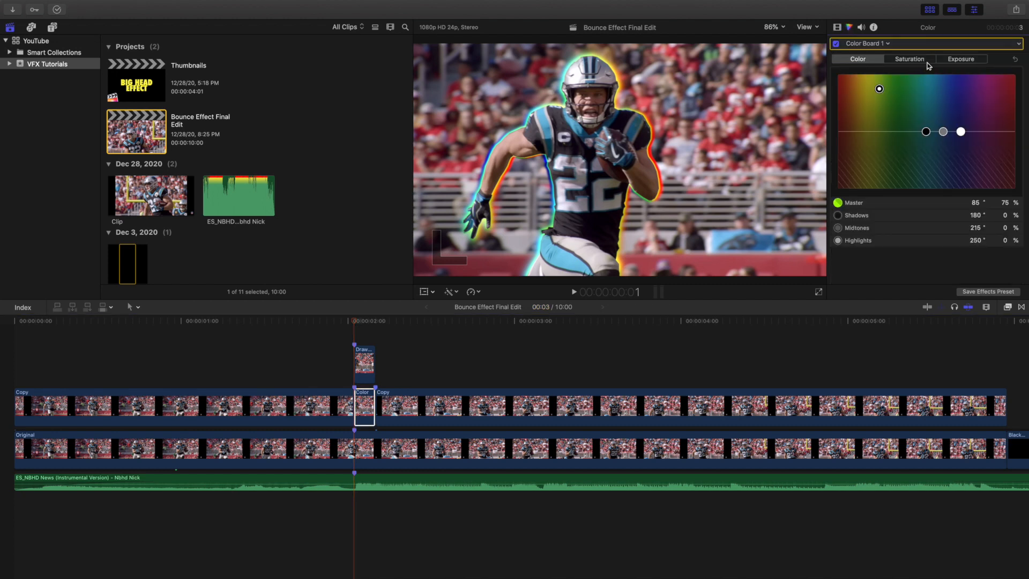
click(956, 60)
click(909, 59)
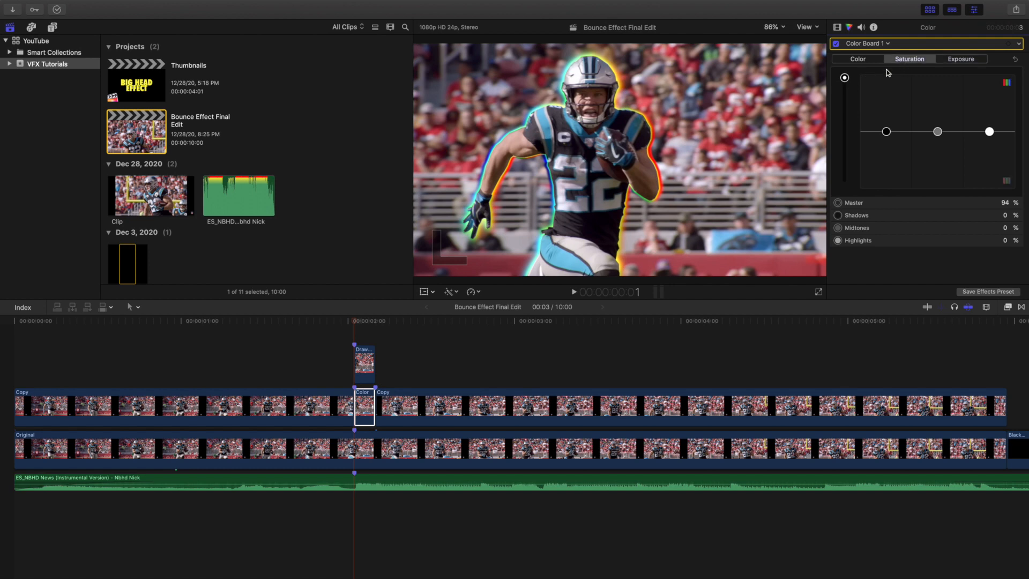
click(857, 59)
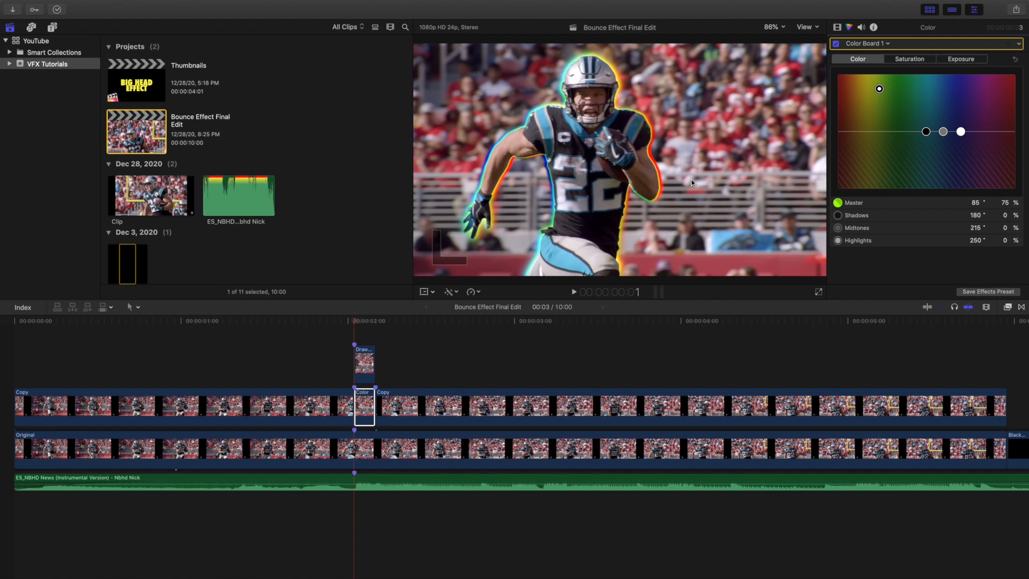
click(369, 357)
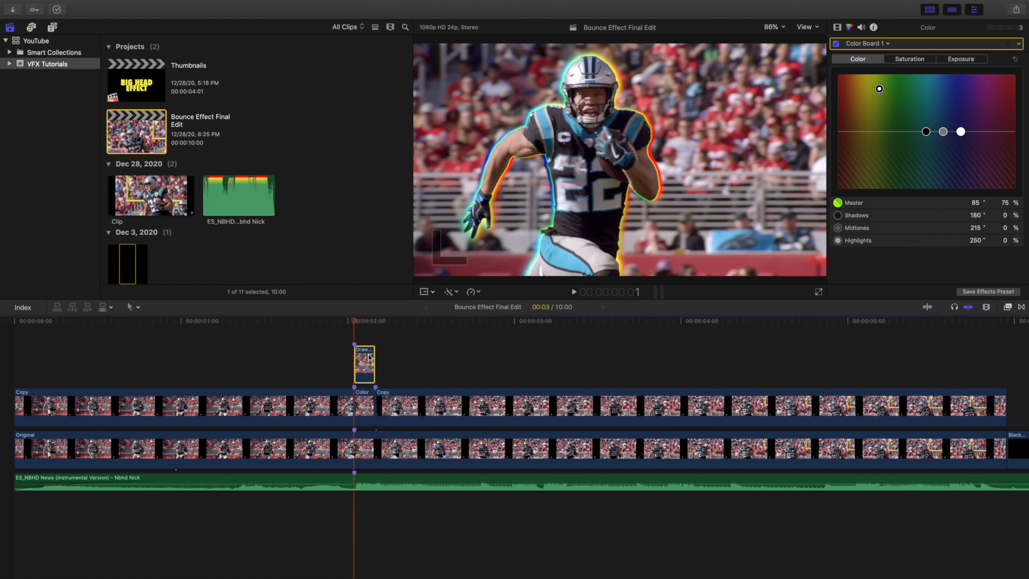
- Show the masked clip's transform settings and step two frames into the scale bounce
click(838, 28)
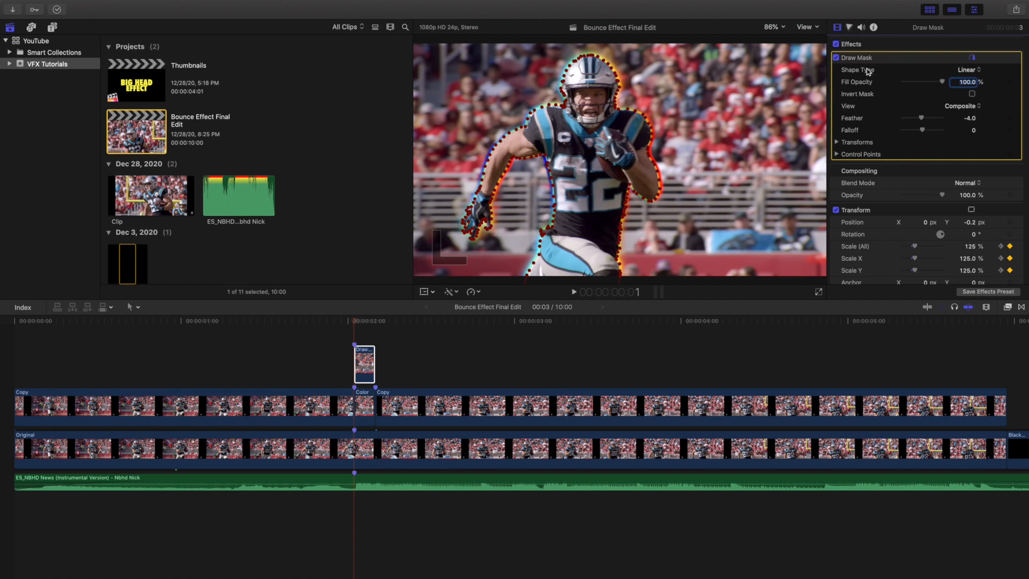
scroll(869, 228, down, 2)
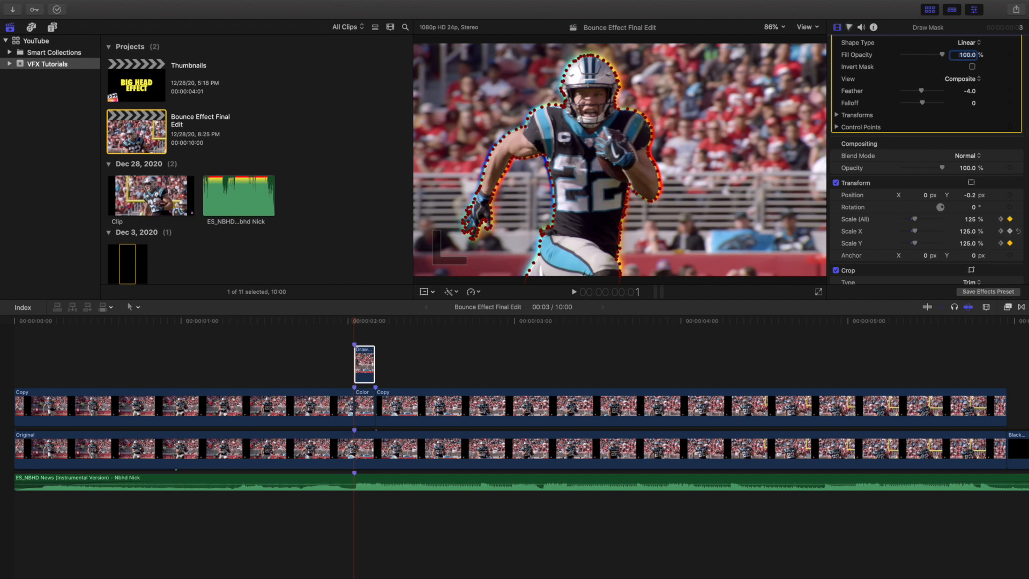
click(361, 362)
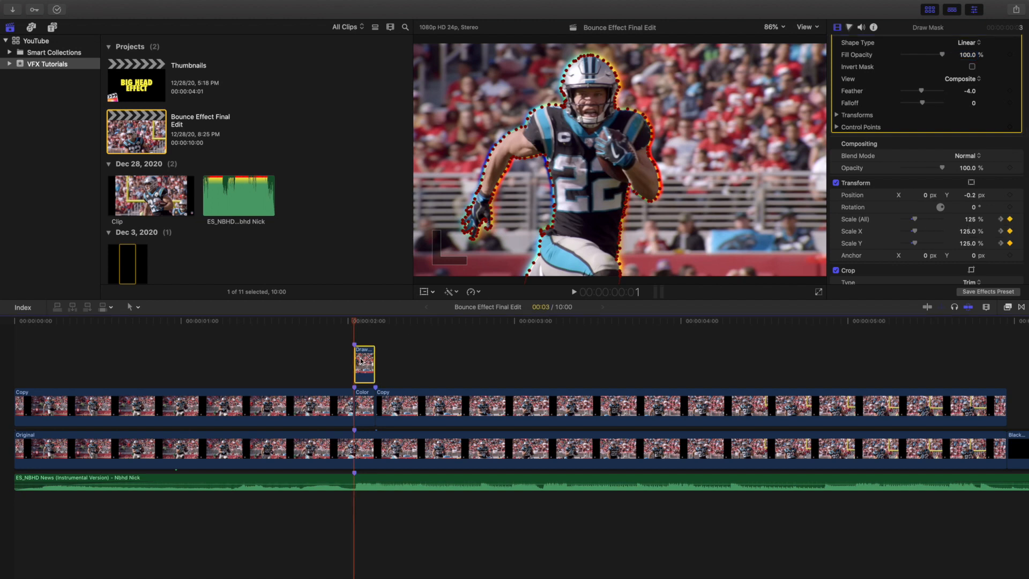
key(Right)
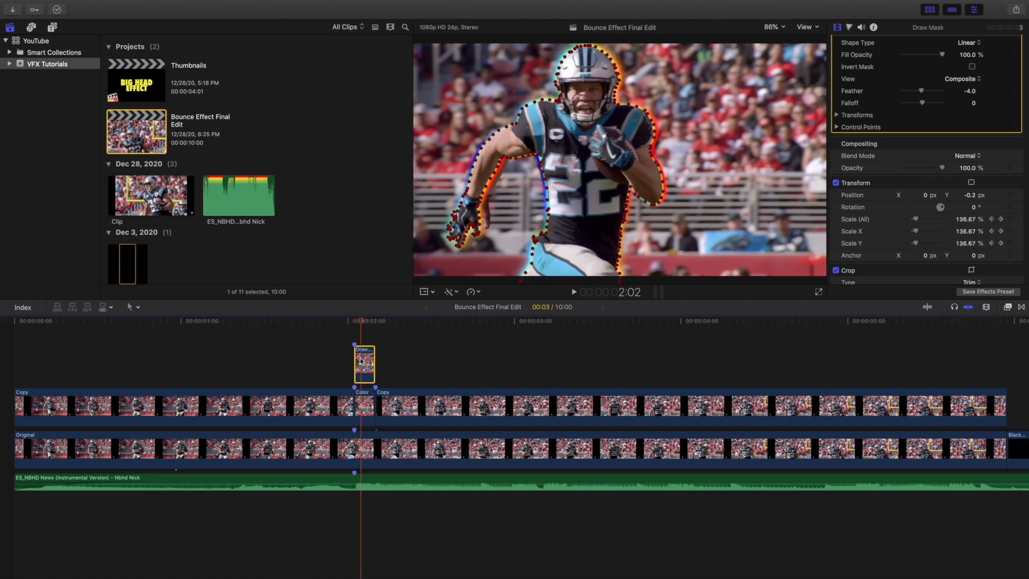
key(Right)
key(Right)
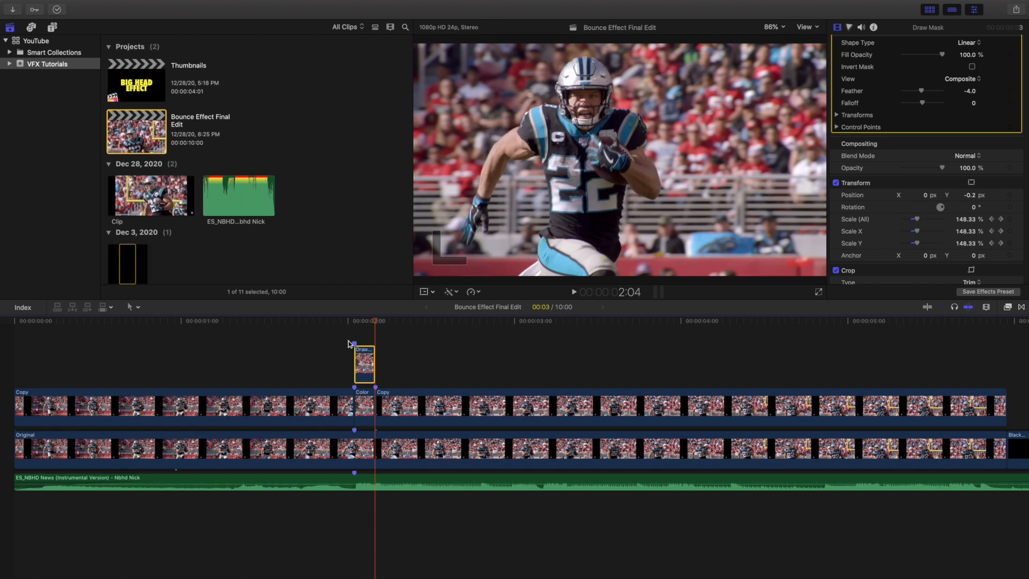
- From the bounce start at 2:00, step frame by frame to 2:03 as scale grows from 125% to 148.33%
click(348, 334)
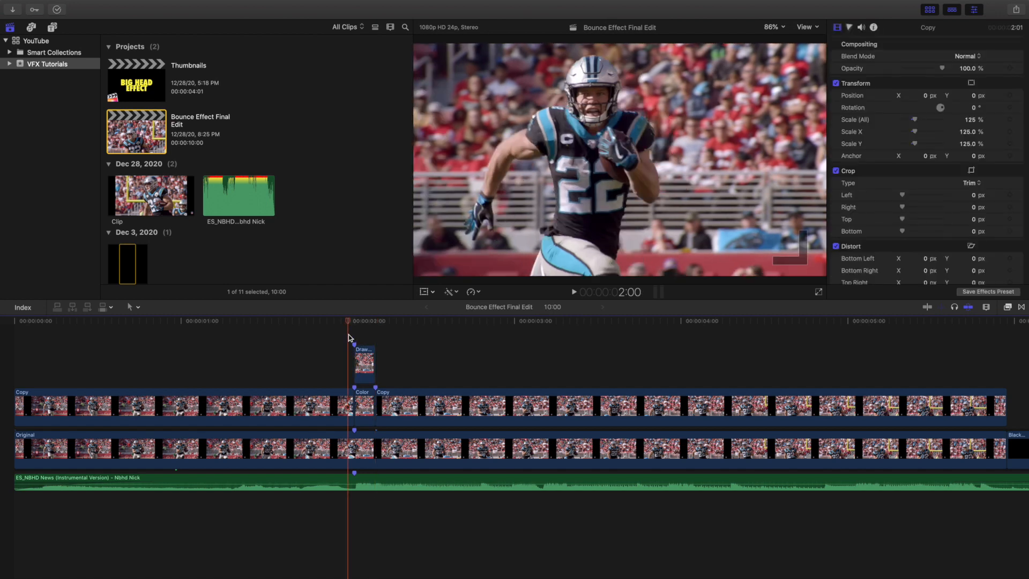
click(362, 354)
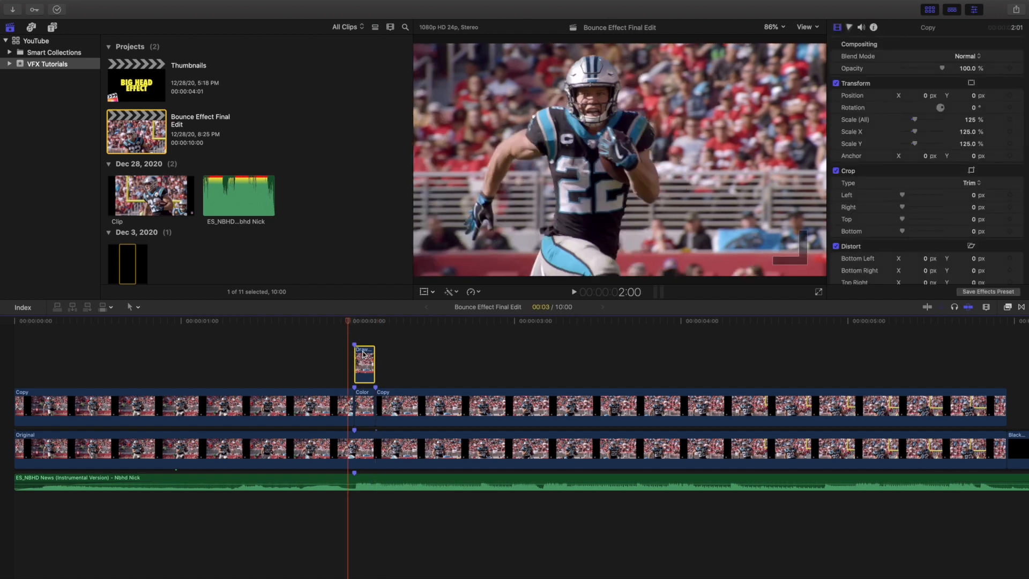
key(Right)
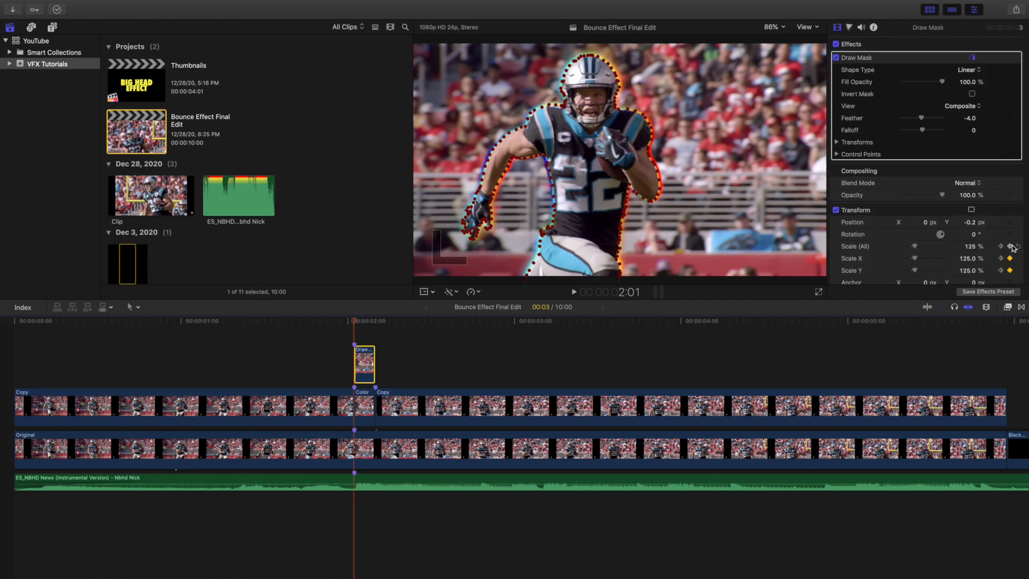
mouse_move(995, 247)
key(Right)
key(Right)
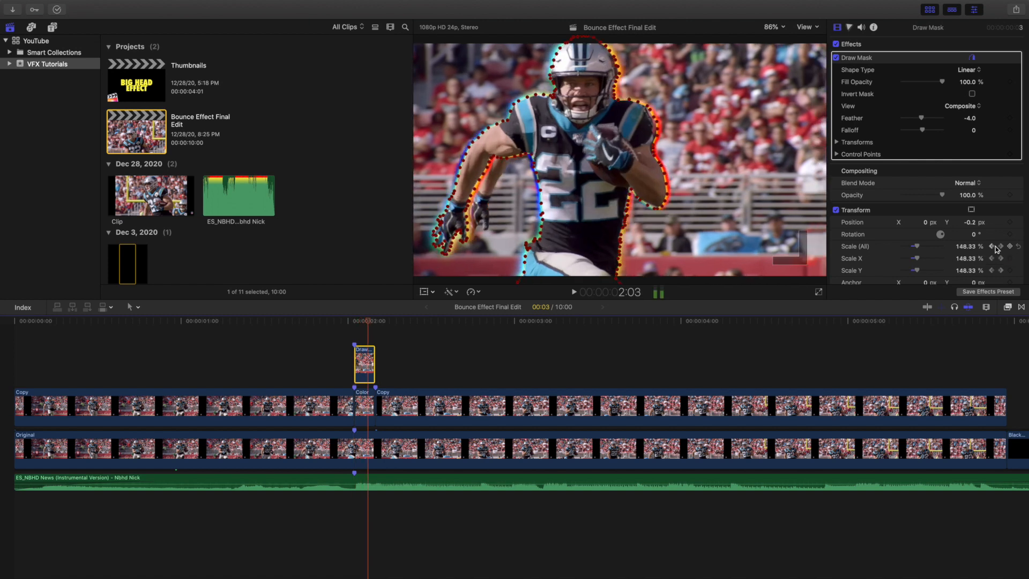
key(Right)
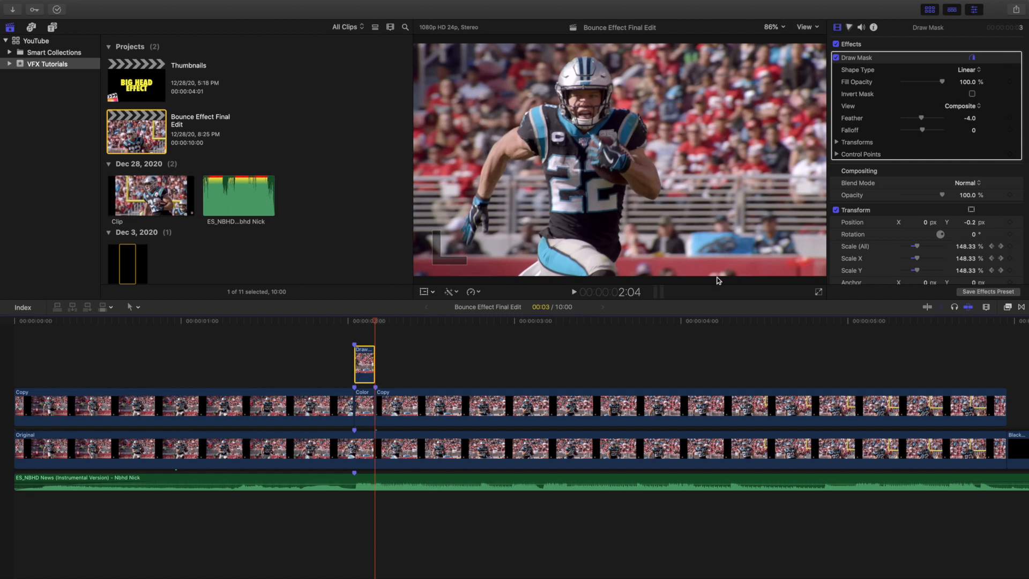
- Reselect the masked player clip and step from 2:01 to the fully scaled 148.33% frame at 2:04
click(356, 348)
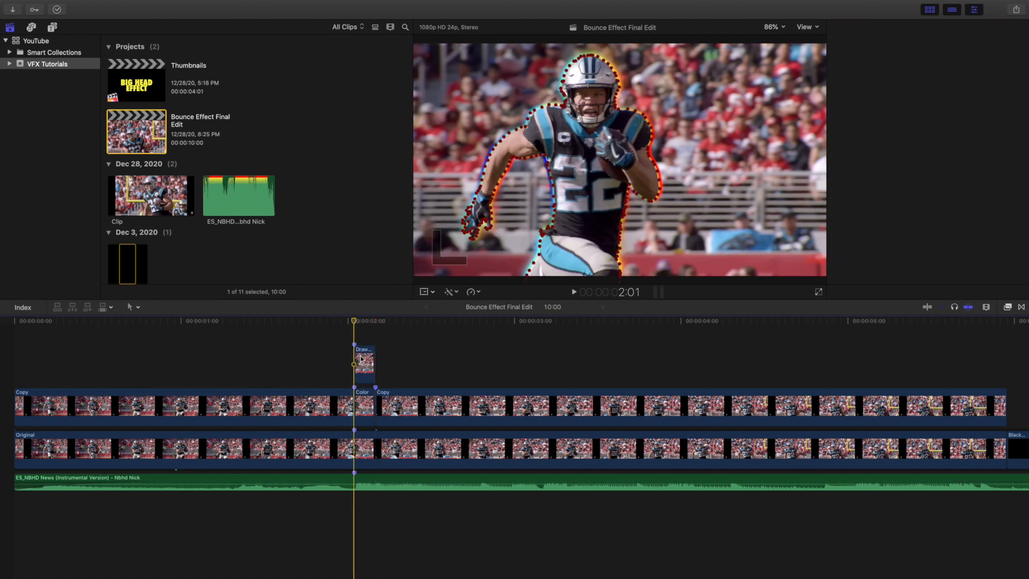
click(366, 352)
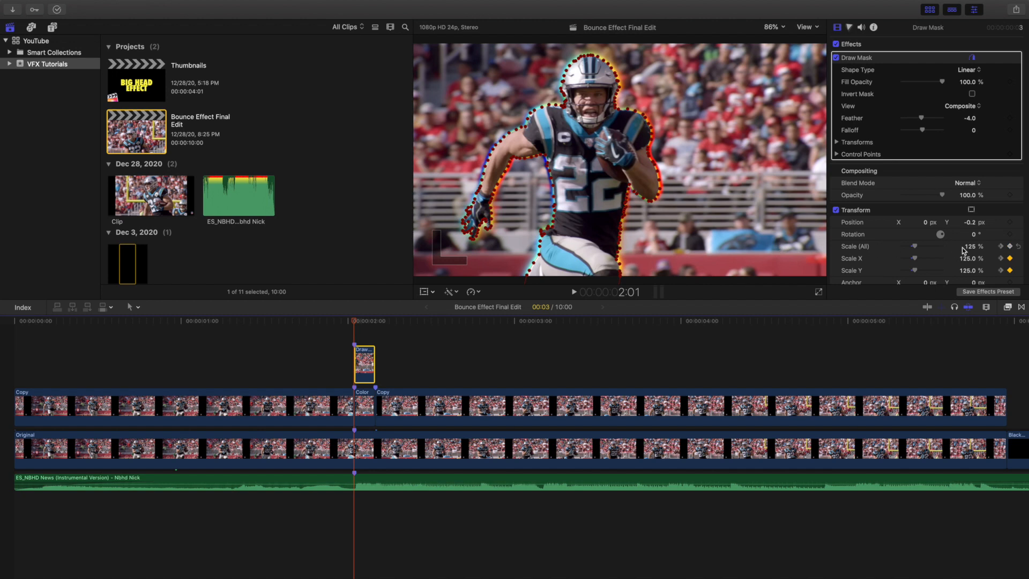
key(Right)
key(Right)
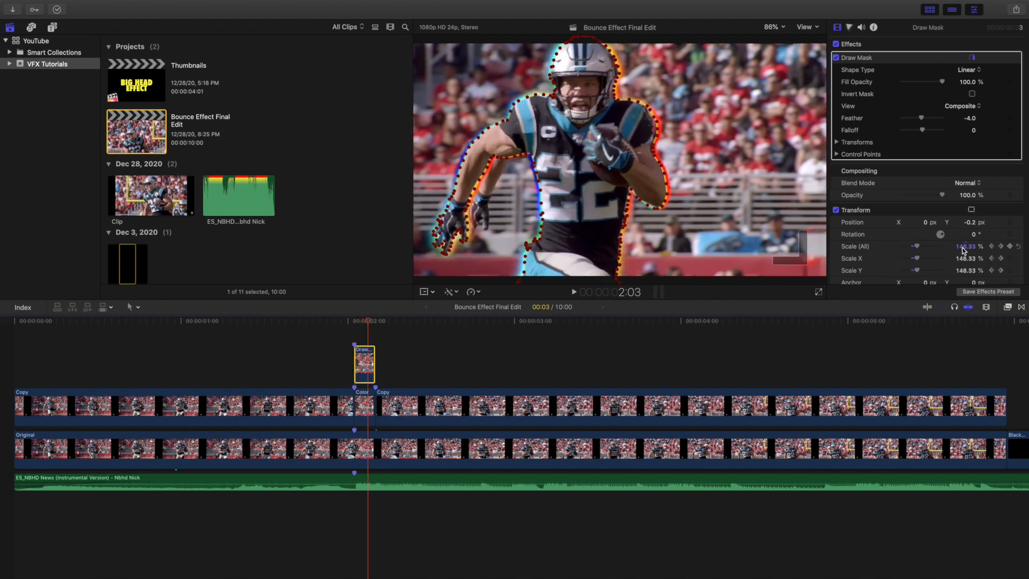
key(Right)
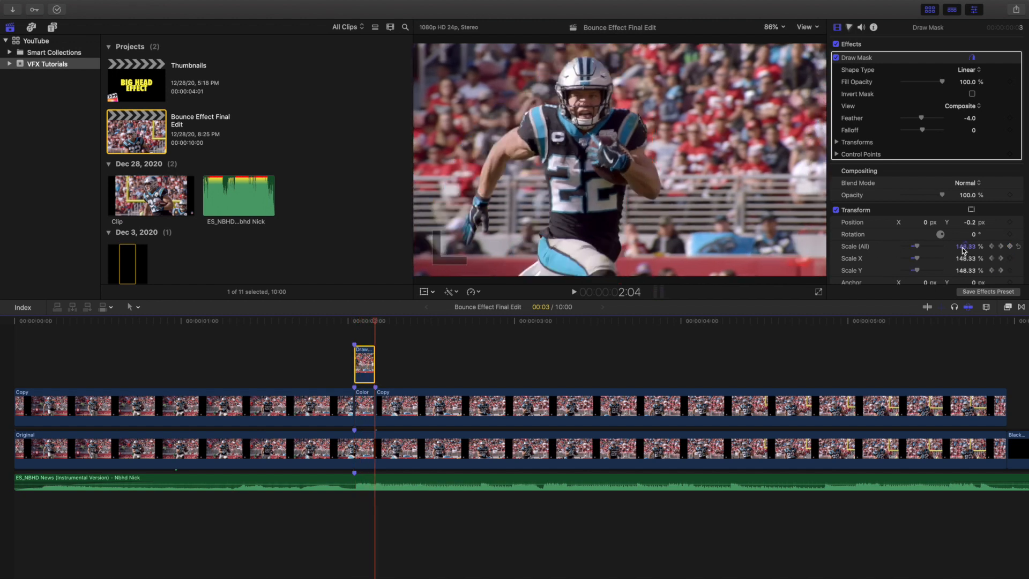